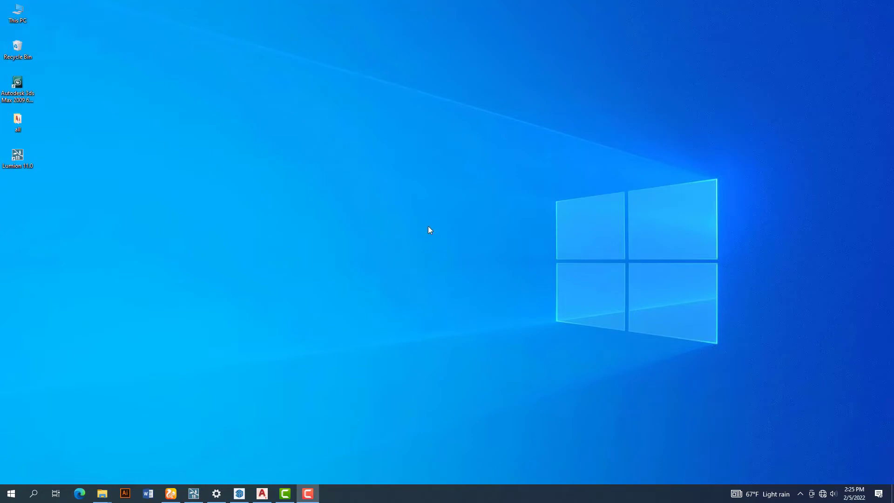
{"action": "right_click", "coordinate": [444, 117]}
{"action": "left_click", "coordinate": [458, 144]}
Step: Switch to SketchUp and examine the MINI CHAD apartment building from the street side, the rooftop and above
{"action": "left_click", "coordinate": [240, 494]}
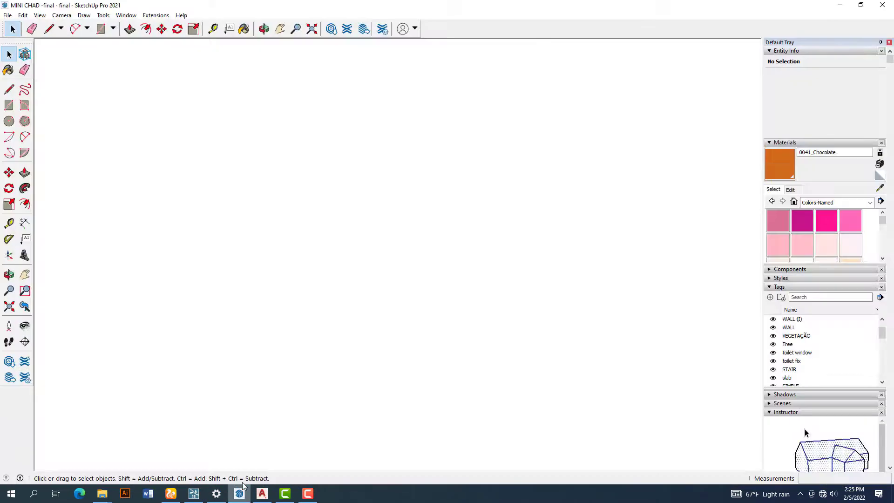
{"action": "mouse_move", "coordinate": [564, 331]}
{"action": "middle_mouse_down"}
{"action": "mouse_move", "coordinate": [571, 335]}
{"action": "mouse_move", "coordinate": [519, 327]}
{"action": "mouse_move", "coordinate": [647, 367]}
{"action": "mouse_move", "coordinate": [555, 223]}
{"action": "middle_mouse_up"}
{"action": "middle_click_drag", "start_coordinate": [505, 326], "coordinate": [611, 342]}
{"action": "scroll", "coordinate": [410, 338], "scroll_direction": "up", "scroll_amount": 3}
{"action": "middle_click_drag", "start_coordinate": [375, 342], "coordinate": [550, 298]}
{"action": "scroll", "coordinate": [560, 352], "scroll_direction": "down", "scroll_amount": 2}
{"action": "scroll", "coordinate": [560, 353], "scroll_direction": "down", "scroll_amount": 3}
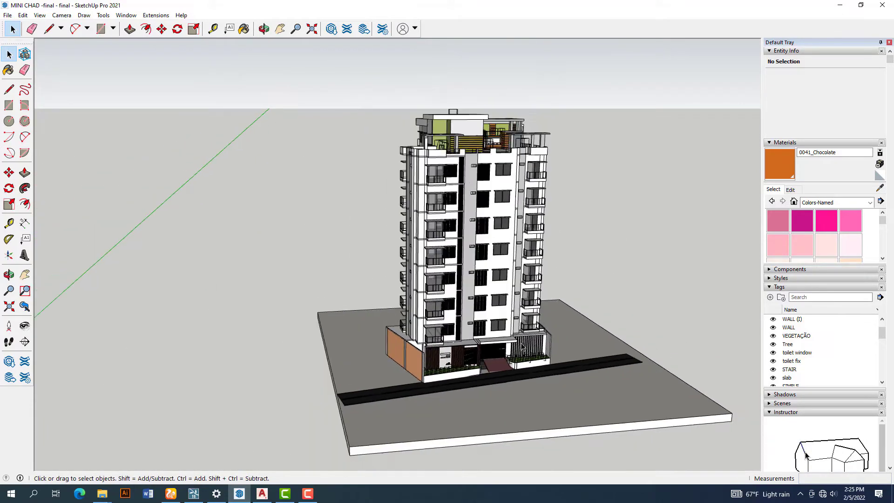
{"action": "middle_click_drag", "start_coordinate": [560, 353], "coordinate": [502, 313]}
{"action": "scroll", "coordinate": [502, 313], "scroll_direction": "up", "scroll_amount": 3}
{"action": "scroll", "coordinate": [502, 313], "scroll_direction": "up", "scroll_amount": 1}
{"action": "middle_click_drag", "start_coordinate": [429, 322], "coordinate": [440, 424]}
{"action": "scroll", "coordinate": [439, 424], "scroll_direction": "down", "scroll_amount": 1}
{"action": "scroll", "coordinate": [440, 424], "scroll_direction": "down", "scroll_amount": 2}
{"action": "middle_click_drag", "start_coordinate": [368, 307], "coordinate": [334, 416]}
{"action": "scroll", "coordinate": [454, 219], "scroll_direction": "up", "scroll_amount": 4}
{"action": "middle_click_drag", "start_coordinate": [463, 259], "coordinate": [327, 214]}
{"action": "scroll", "coordinate": [380, 237], "scroll_direction": "down", "scroll_amount": 4}
Step: Start a 3D model export of the building and choose the Desktop as its destination folder
{"action": "left_click", "coordinate": [7, 16]}
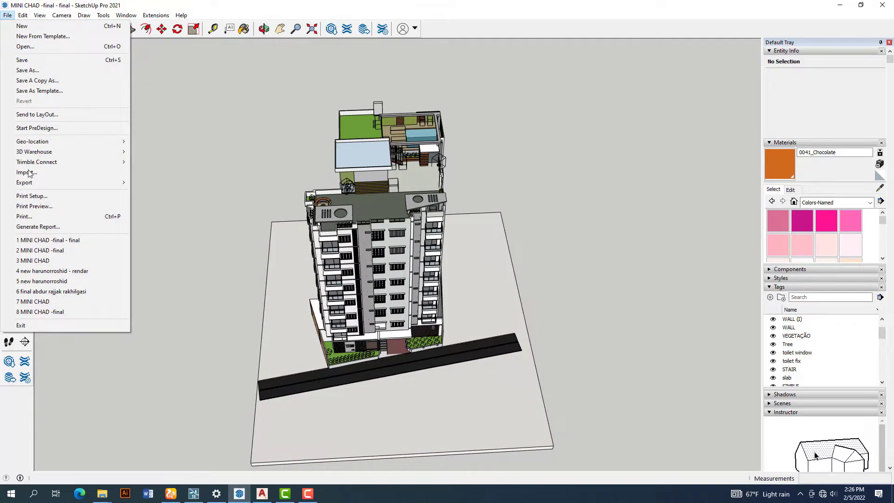
{"action": "mouse_move", "coordinate": [24, 183]}
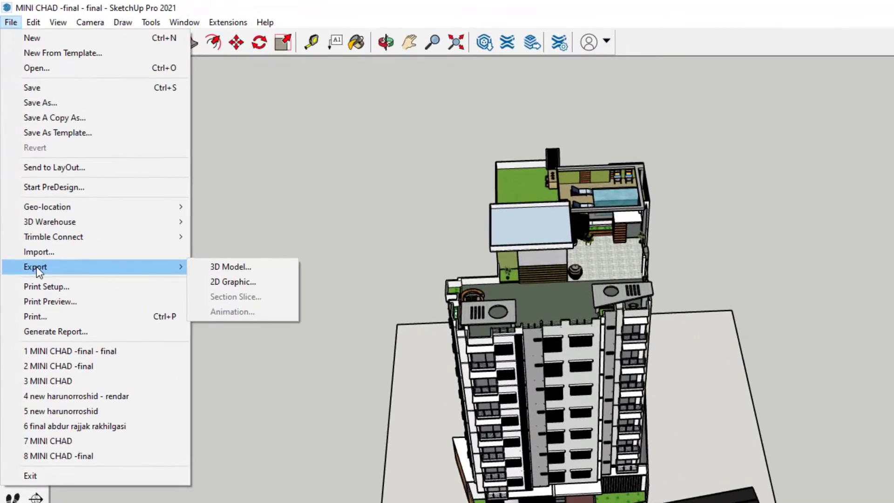
{"action": "left_click", "coordinate": [237, 267]}
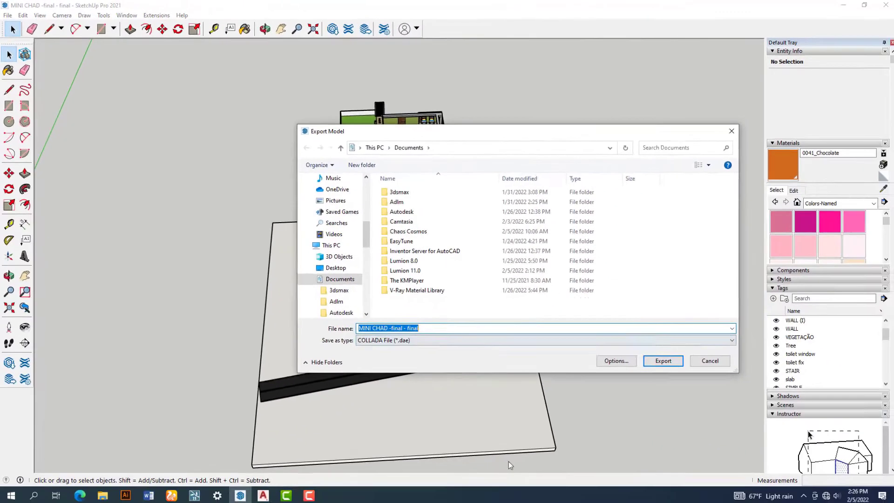
{"action": "scroll", "coordinate": [330, 233], "scroll_direction": "up", "scroll_amount": 6}
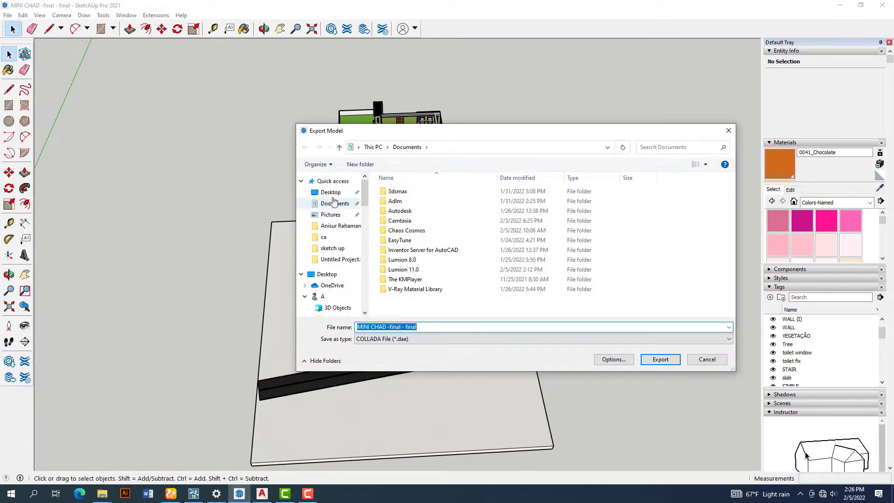
{"action": "left_click", "coordinate": [332, 192]}
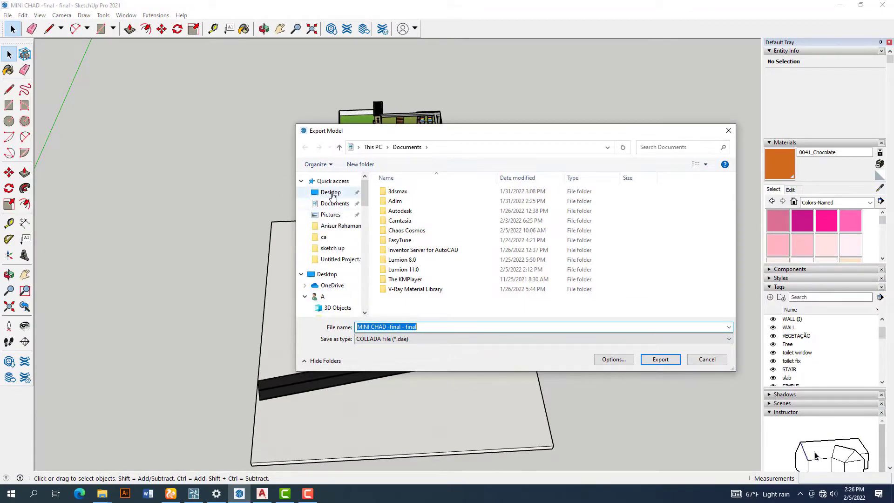
Step: Name the export file MINI CHAD -a and export it as a COLLADA File (*.dae)
{"action": "left_click", "coordinate": [424, 326]}
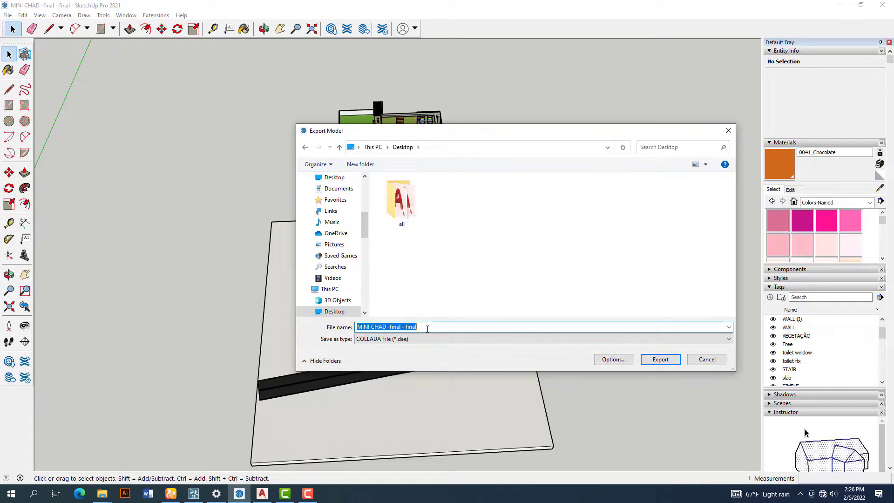
{"action": "left_click_drag", "start_coordinate": [427, 330], "coordinate": [397, 339]}
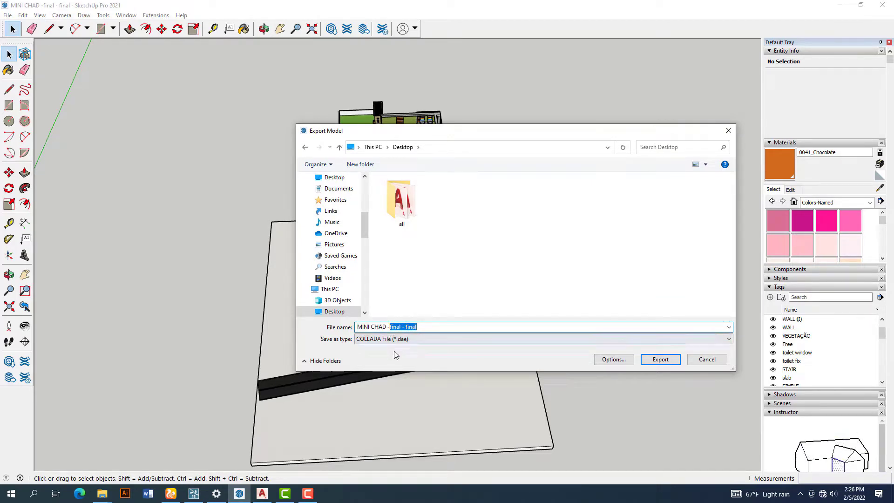
{"action": "type", "text": "a"}
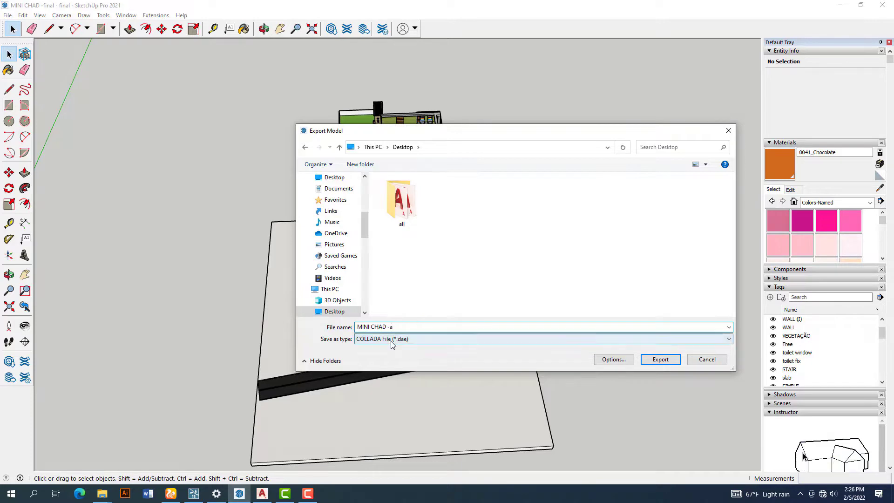
{"action": "scroll", "coordinate": [336, 205], "scroll_direction": "up", "scroll_amount": 6}
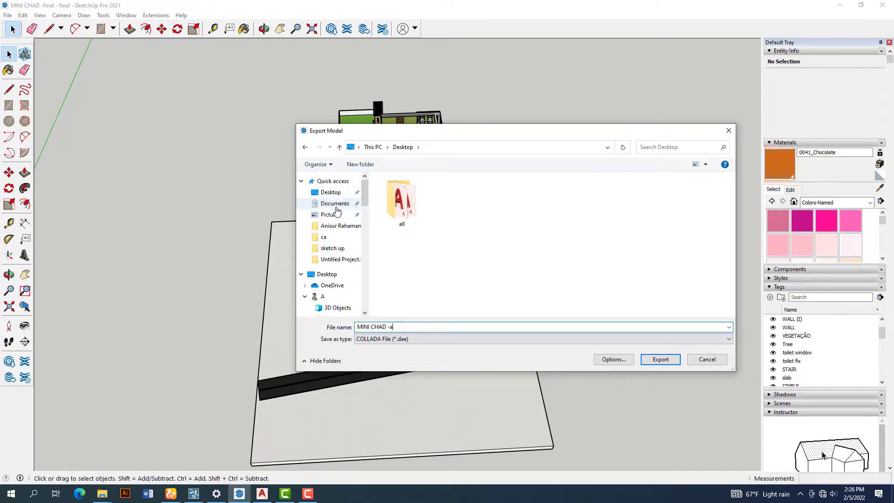
{"action": "scroll", "coordinate": [330, 198], "scroll_direction": "down", "scroll_amount": 4}
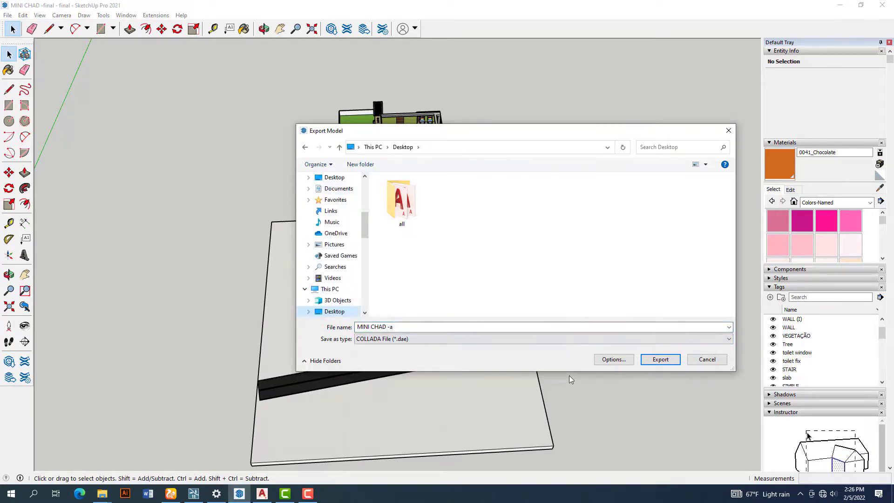
{"action": "left_click", "coordinate": [412, 344]}
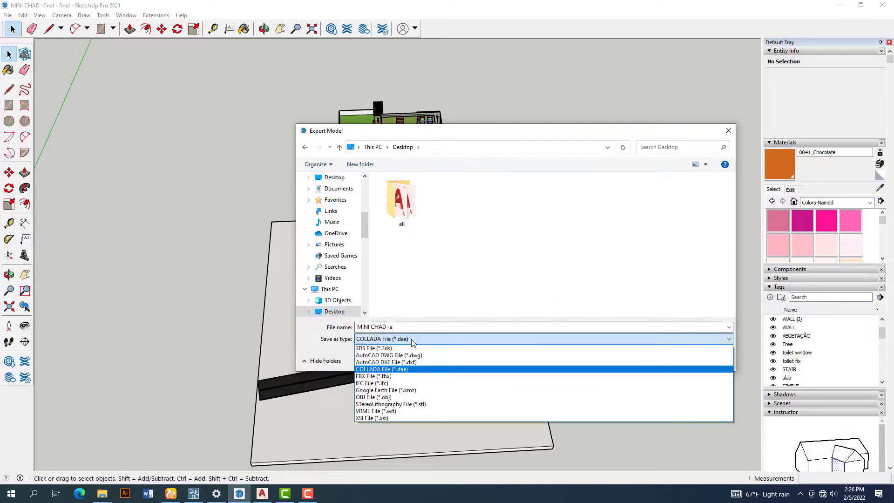
{"action": "left_click", "coordinate": [416, 370]}
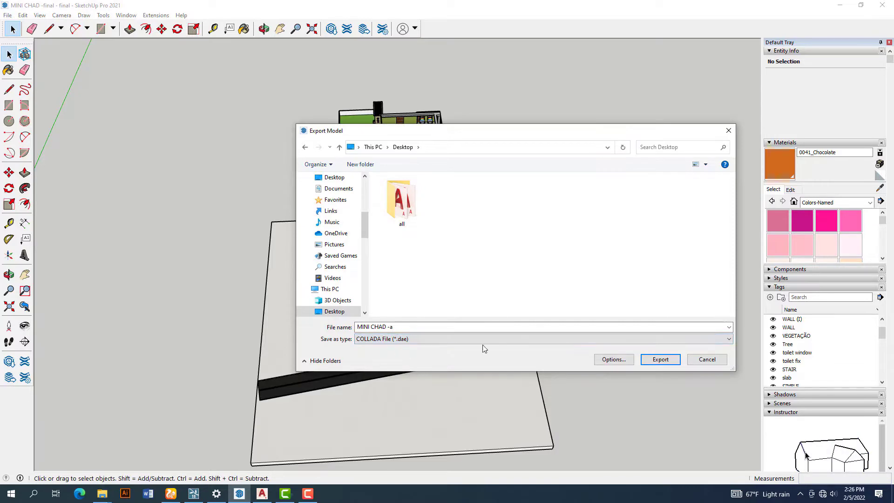
{"action": "left_click", "coordinate": [661, 359]}
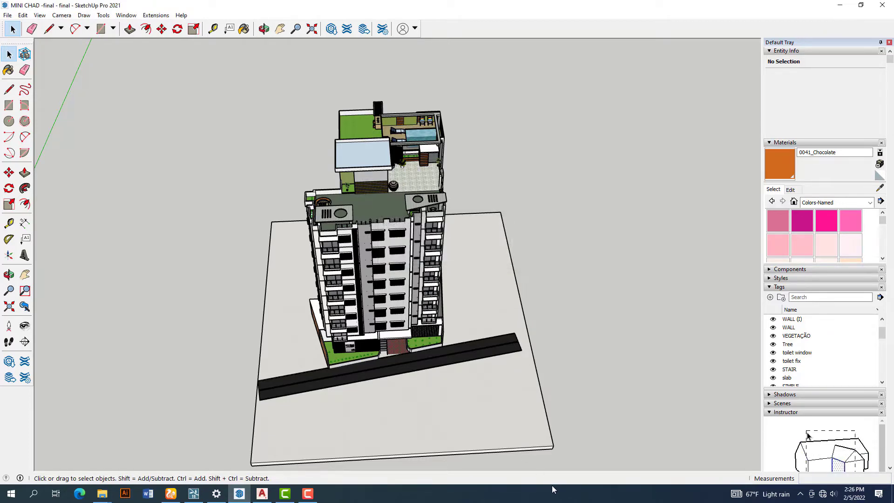
Step: Minimize SketchUp and switch to the empty scene in Lumion
{"action": "left_click", "coordinate": [844, 9]}
{"action": "right_click", "coordinate": [499, 108]}
{"action": "left_click", "coordinate": [521, 133]}
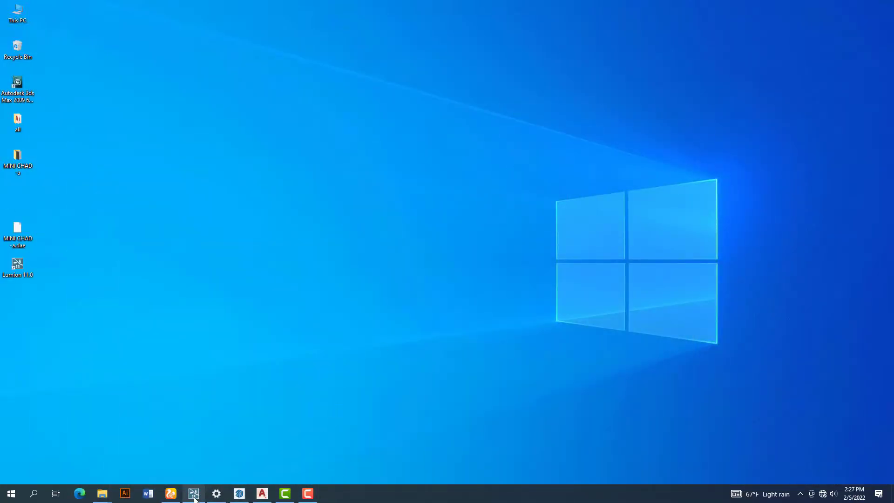
{"action": "mouse_move", "coordinate": [194, 500]}
{"action": "left_click", "coordinate": [191, 459]}
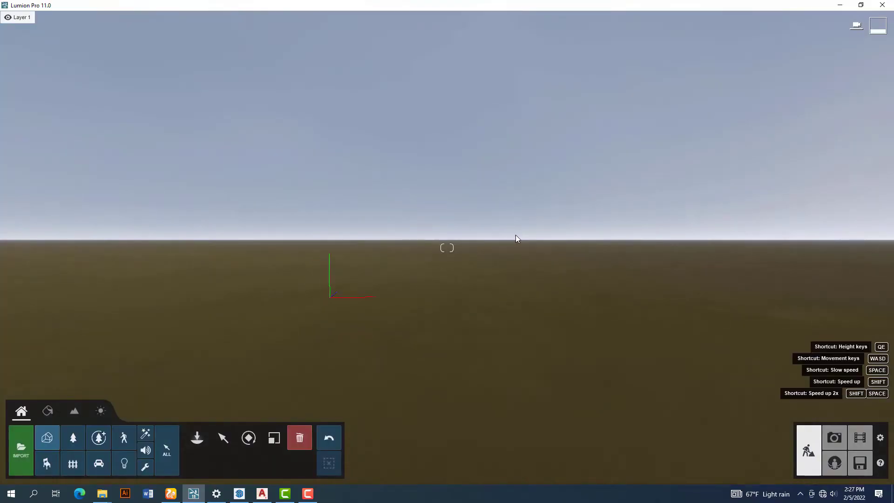
{"action": "right_click_drag", "start_coordinate": [516, 235], "coordinate": [803, 37]}
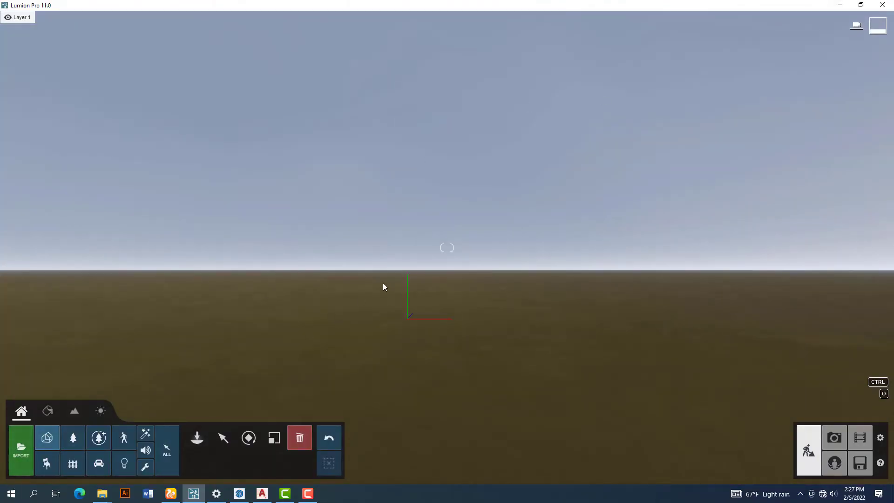
Step: Import the Collada file MINI CHAD -a.dae from the Desktop, keeping its model name and the Main (default) category folder
{"action": "left_click", "coordinate": [22, 459]}
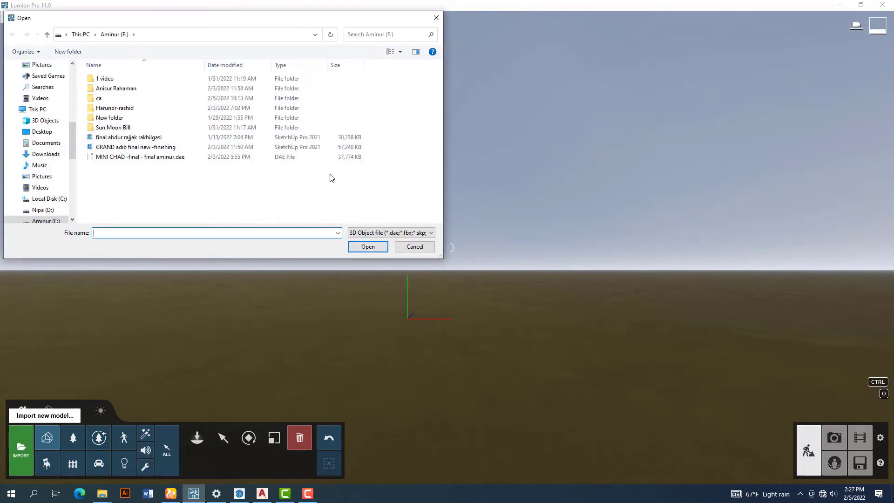
{"action": "scroll", "coordinate": [67, 127], "scroll_direction": "up", "scroll_amount": 10}
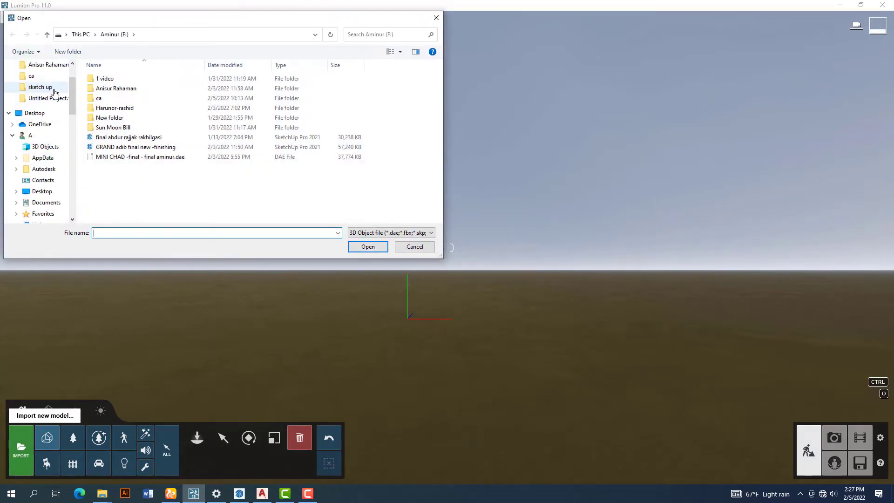
{"action": "left_click", "coordinate": [38, 80]}
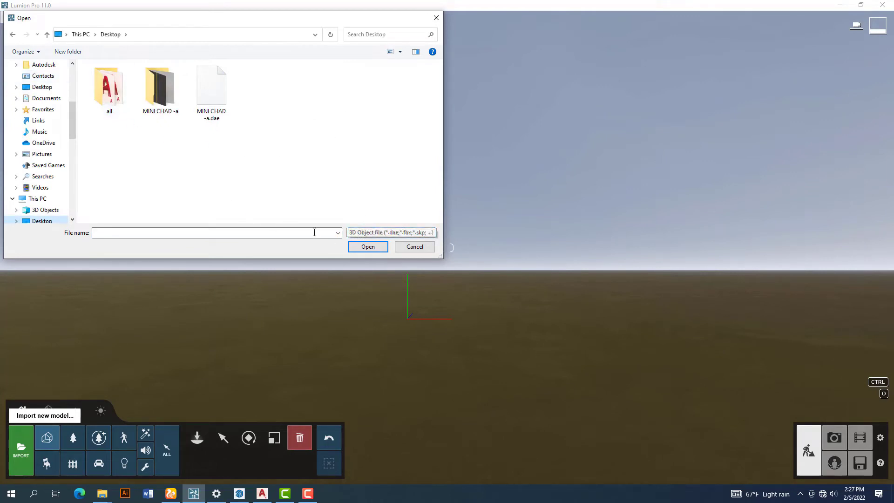
{"action": "left_click", "coordinate": [354, 233]}
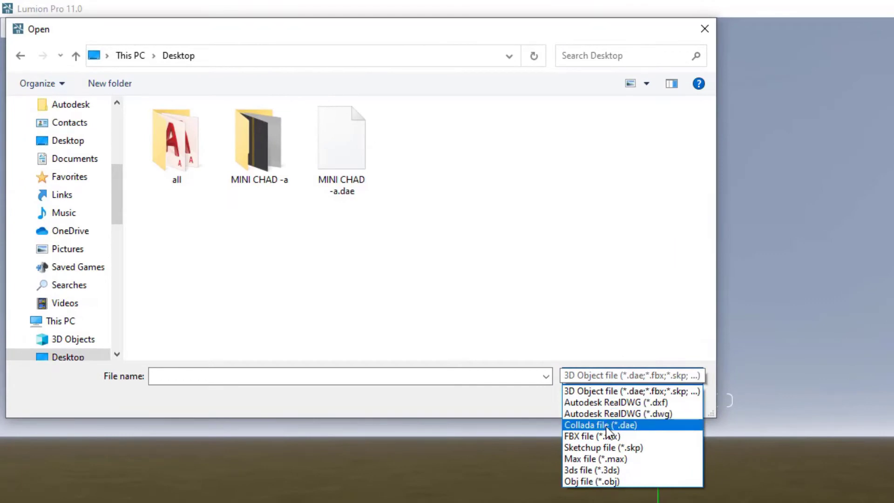
{"action": "left_click", "coordinate": [607, 425]}
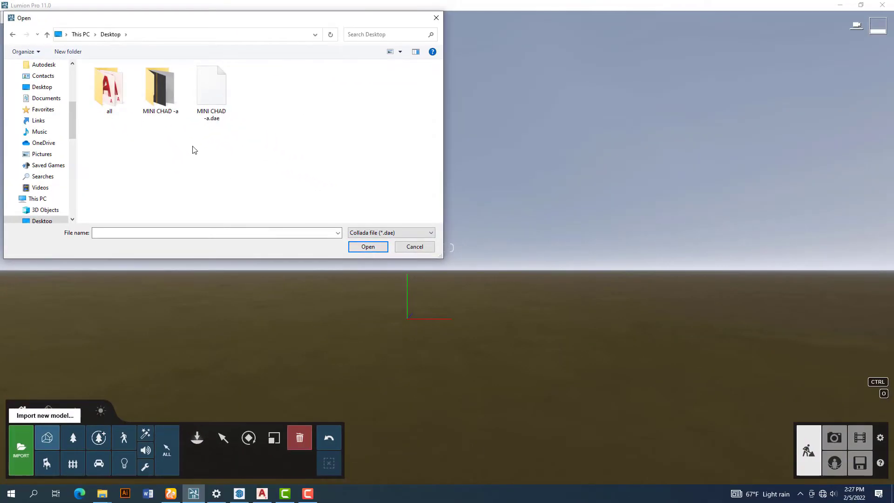
{"action": "left_click", "coordinate": [212, 106]}
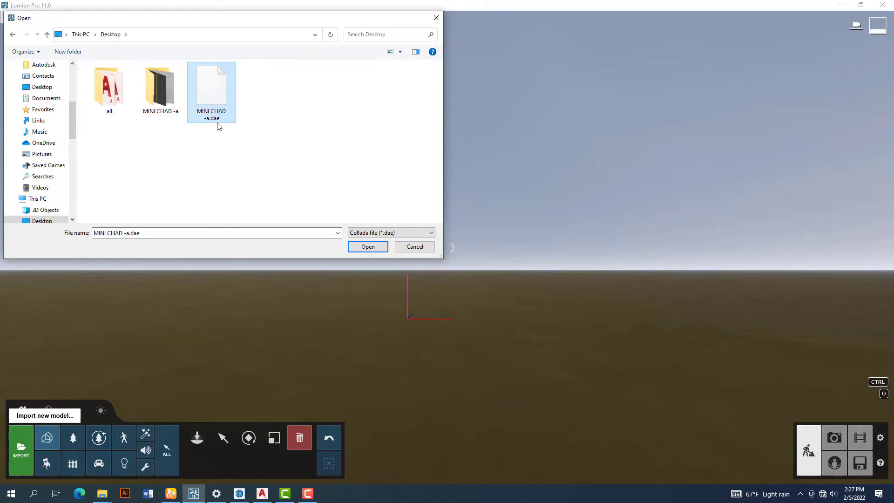
{"action": "left_click", "coordinate": [367, 248]}
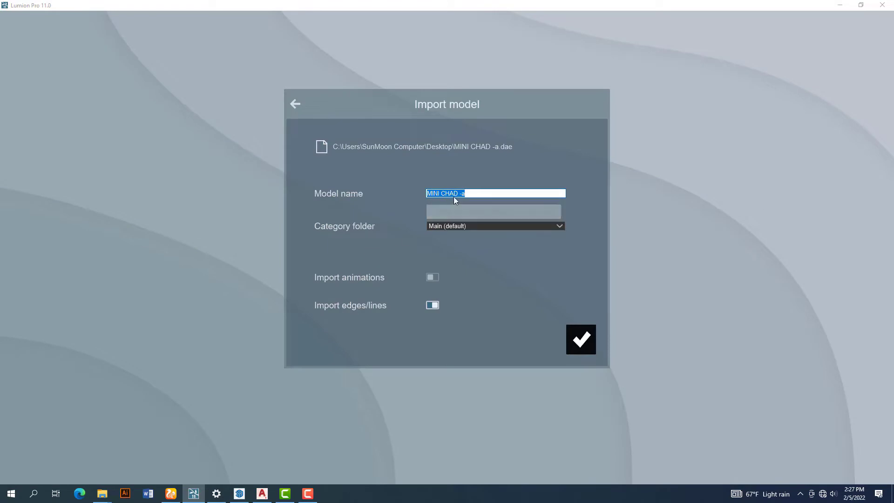
{"action": "left_click", "coordinate": [581, 340]}
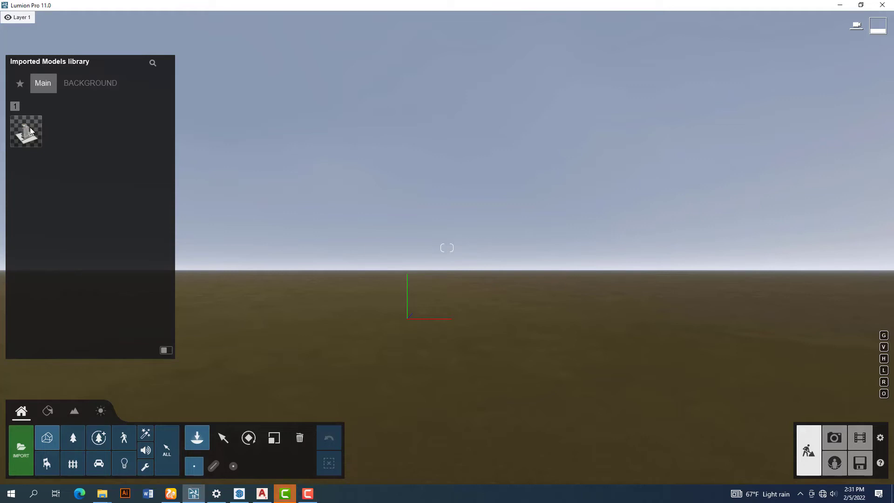
Step: Place the imported MINI CHAD -a model on the ground near the scene origin
{"action": "mouse_move", "coordinate": [30, 130]}
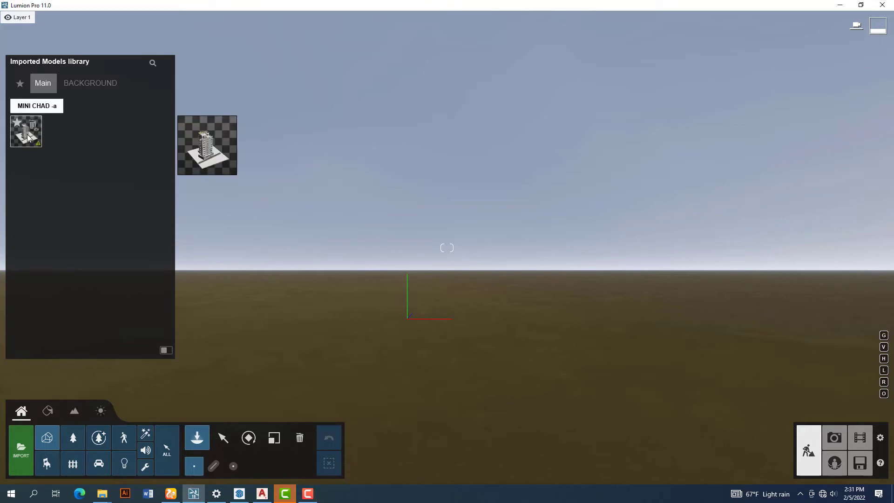
{"action": "left_click", "coordinate": [29, 138]}
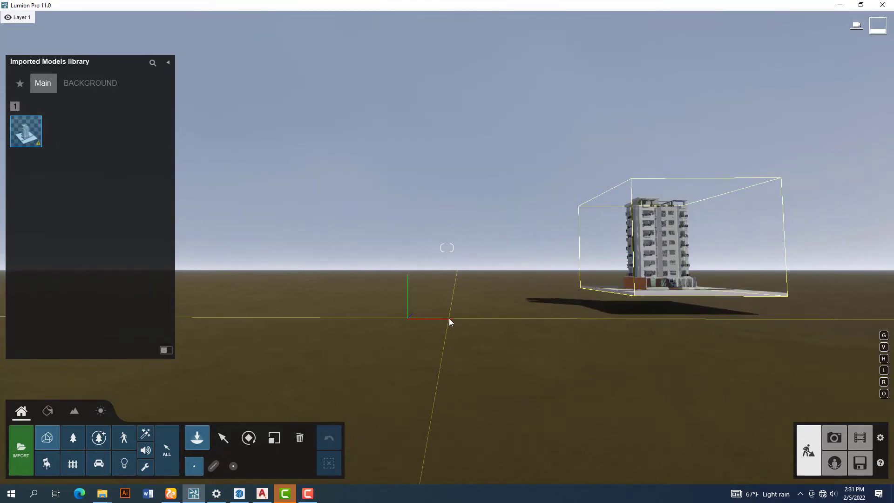
{"action": "right_click", "coordinate": [398, 283]}
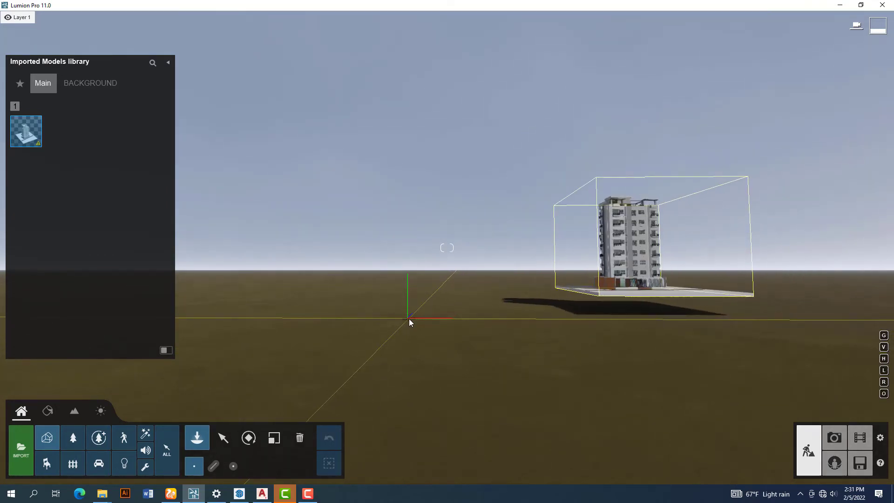
{"action": "right_click", "coordinate": [269, 331]}
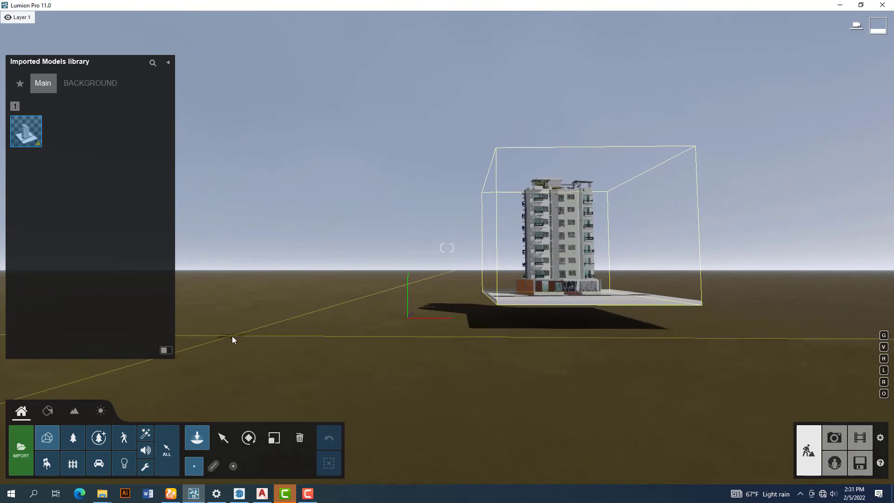
{"action": "right_click", "coordinate": [400, 279]}
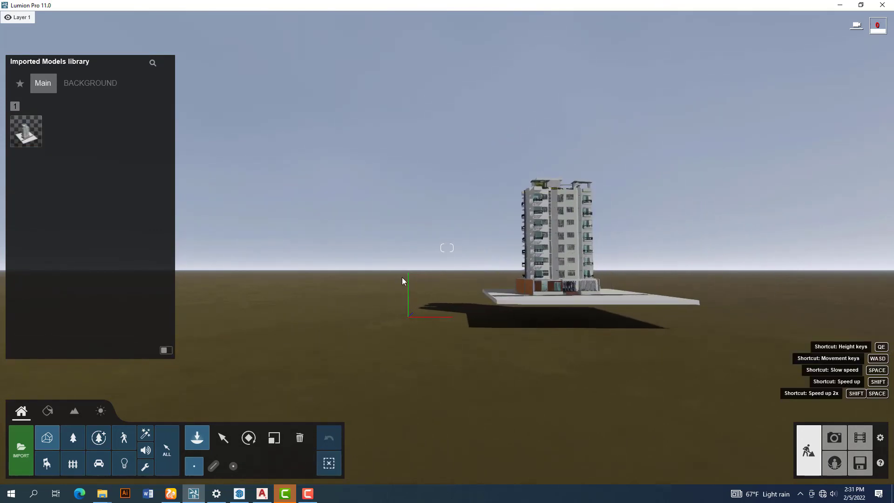
Step: Move the camera close to the placed building to examine its front facade and ground floor
{"action": "right_click_drag", "start_coordinate": [459, 282], "coordinate": [449, 236]}
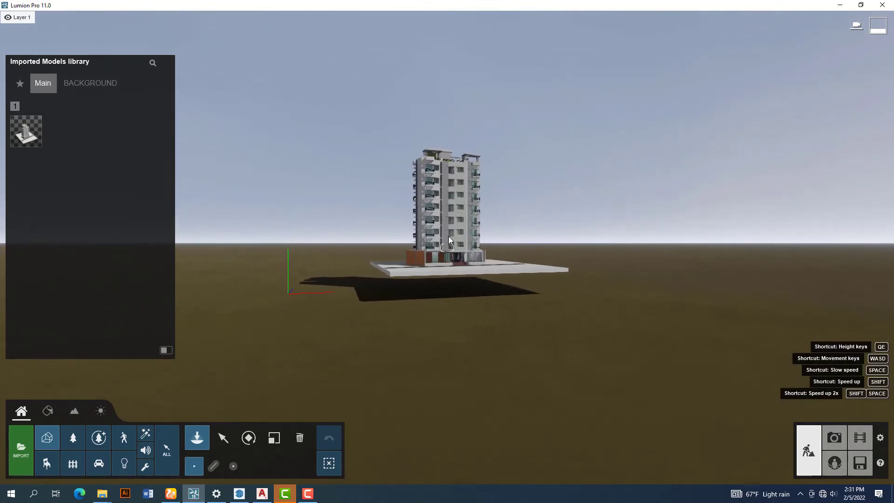
{"action": "key", "text": "w"}
{"action": "key", "text": "a"}
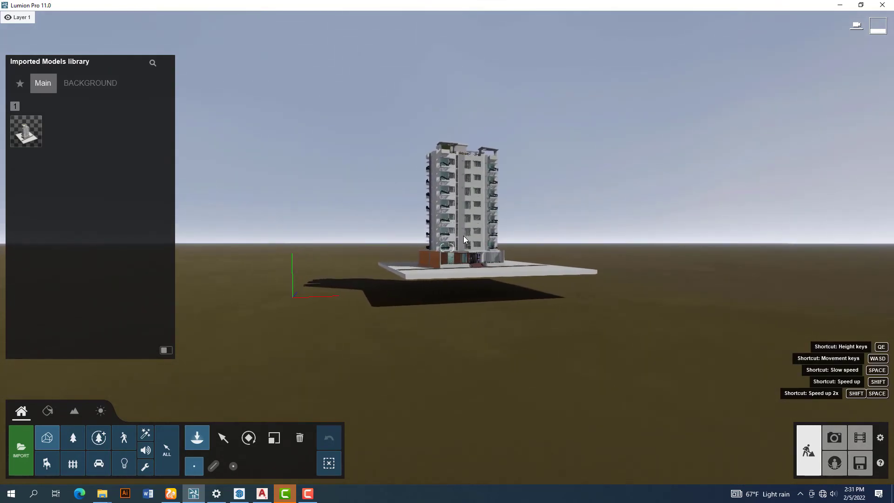
{"action": "key", "text": "w"}
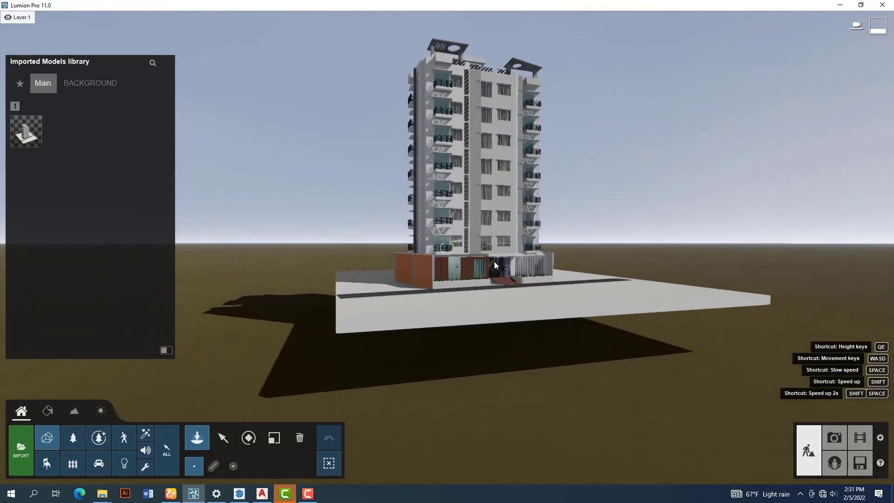
{"action": "key", "text": "w"}
{"action": "right_click_drag", "start_coordinate": [494, 262], "coordinate": [448, 246]}
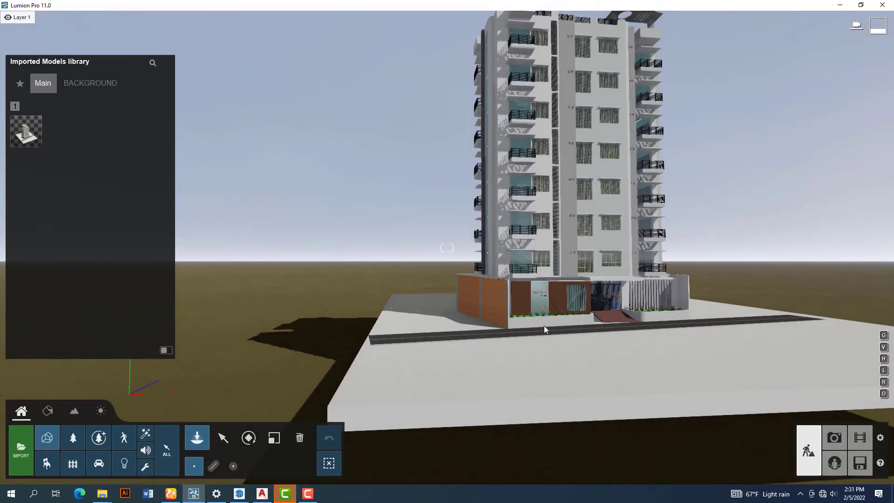
Step: Circle the camera from the building's front facade to its side and rear to examine the elevations and brick boundary wall
{"action": "key", "text": "d"}
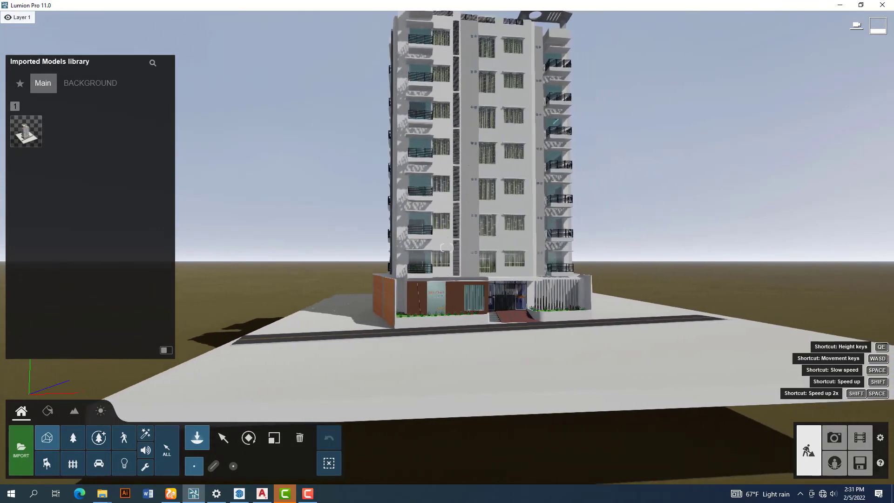
{"action": "key", "text": "d"}
{"action": "right_click_drag", "start_coordinate": [699, 307], "coordinate": [889, 291]}
{"action": "key", "text": "s"}
{"action": "key", "text": "d"}
{"action": "key", "text": "a"}
{"action": "key", "text": "a"}
{"action": "key", "text": "a"}
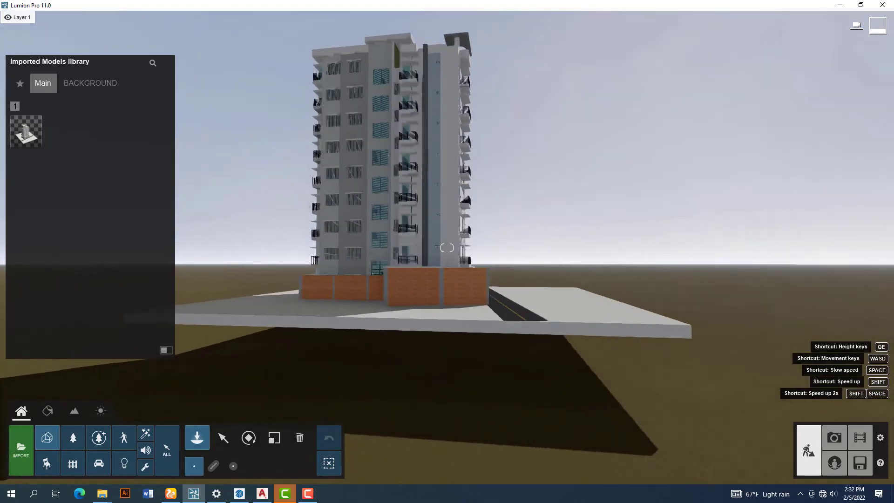
{"action": "key", "text": "a"}
{"action": "right_click_drag", "start_coordinate": [415, 358], "coordinate": [493, 360]}
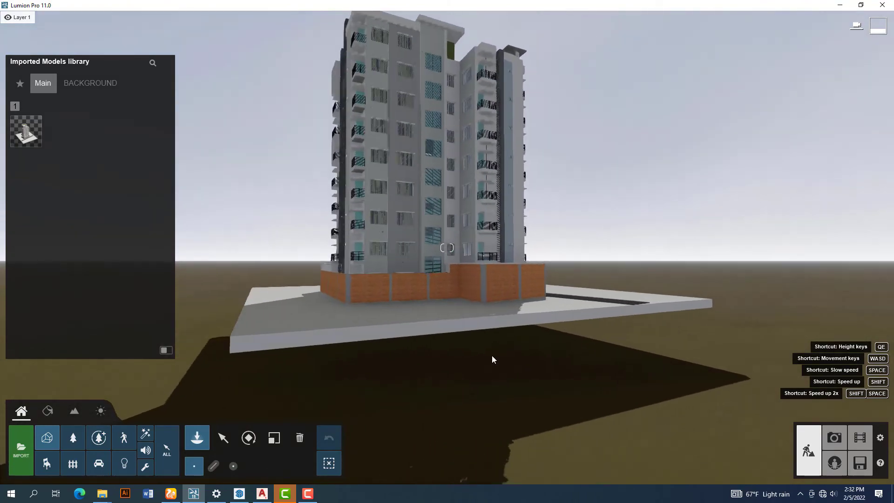
Step: Continue around to the building's other side and examine the whole tower and its base slab above the ground from various distances
{"action": "key", "text": "a"}
{"action": "key", "text": "a"}
{"action": "right_click_drag", "start_coordinate": [441, 312], "coordinate": [592, 314]}
{"action": "key", "text": "a"}
{"action": "key", "text": "a"}
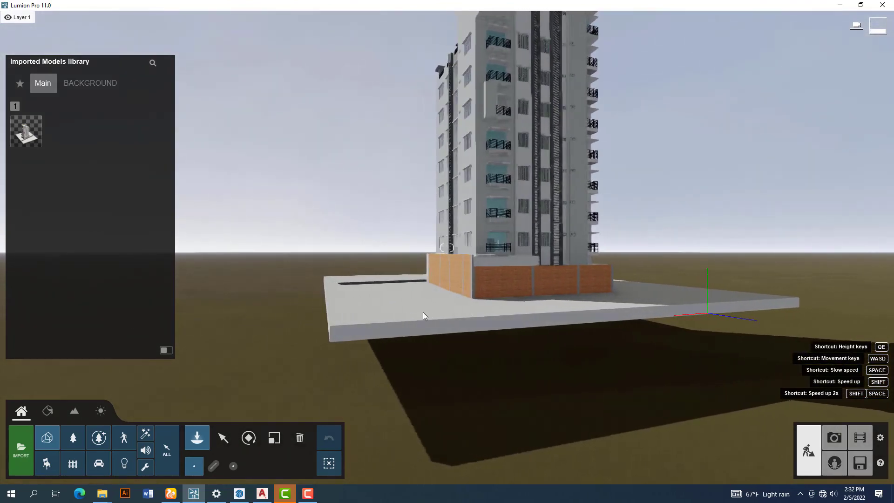
{"action": "key", "text": "w"}
{"action": "key", "text": "s"}
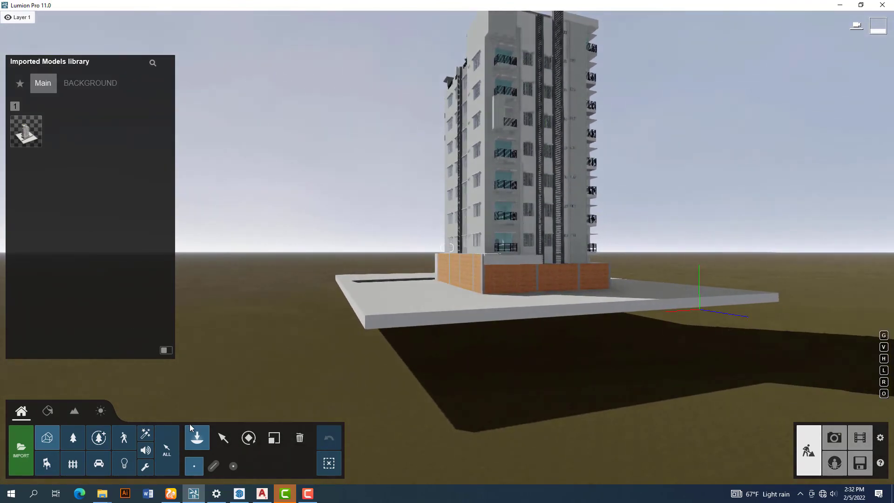
{"action": "key", "text": "s"}
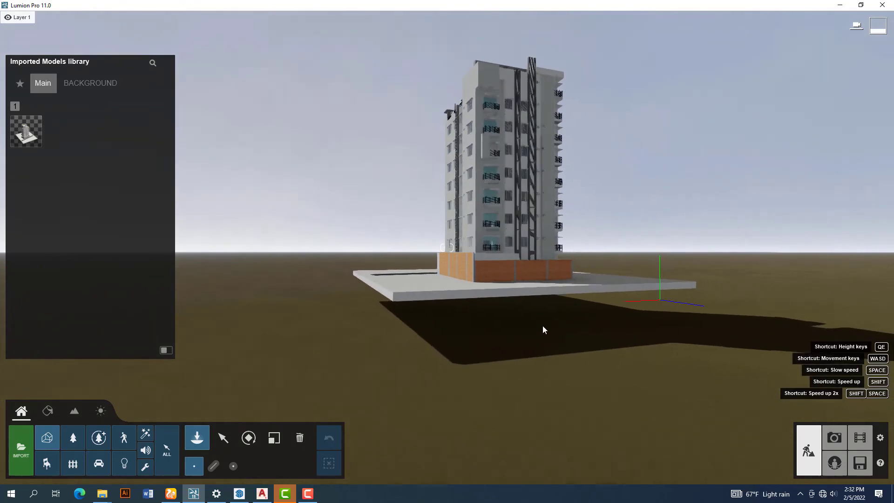
{"action": "right_click_drag", "start_coordinate": [373, 263], "coordinate": [390, 254]}
{"action": "key", "text": "w"}
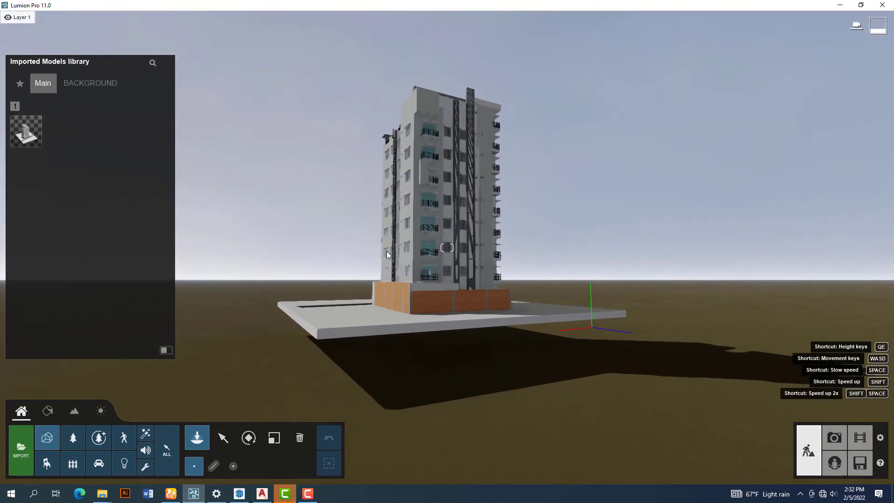
{"action": "key", "text": "w"}
{"action": "right_click_drag", "start_coordinate": [396, 276], "coordinate": [401, 363]}
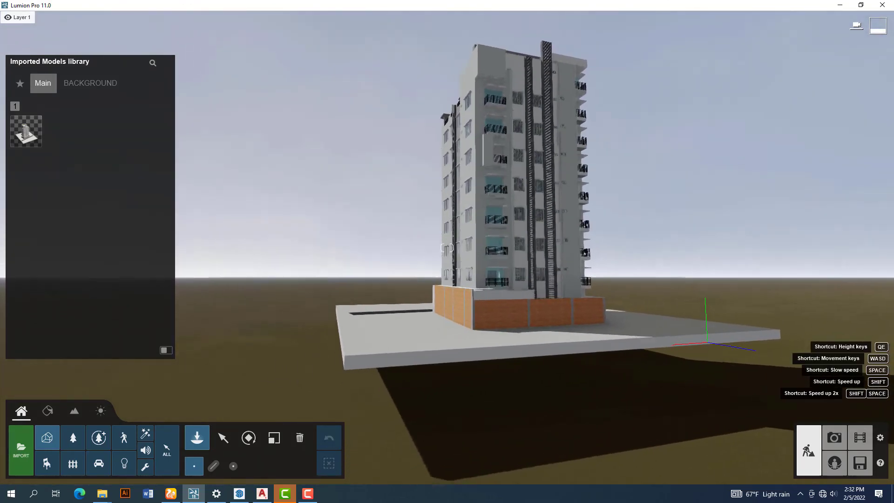